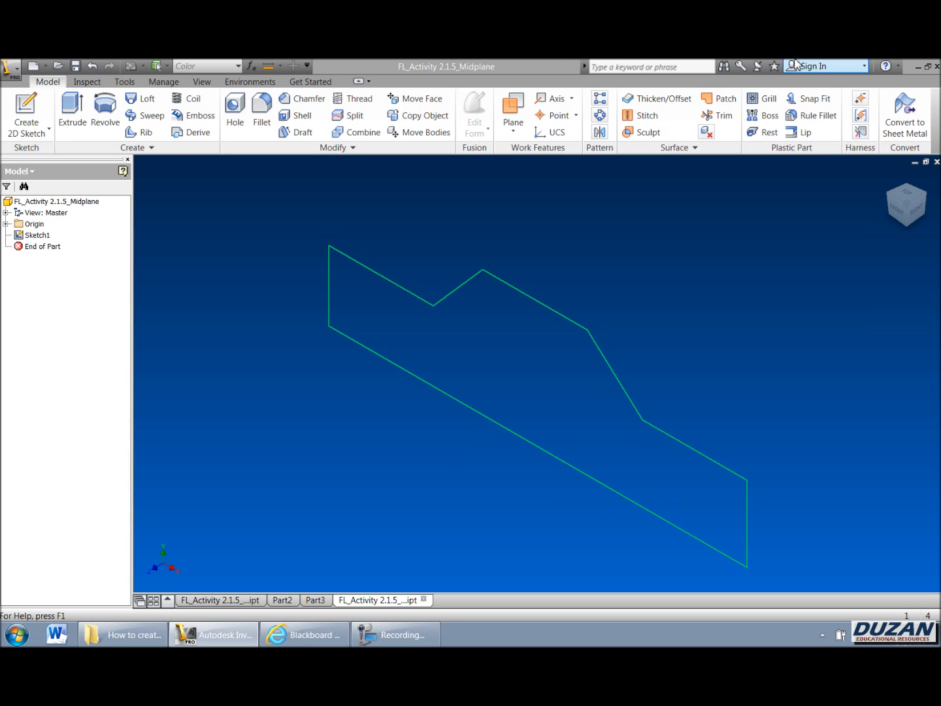
Step: Check the midplane extrusion instructions in the browser, and extrude the existing sketch profile 1 in symmetrically about its plane
{"action": "left_click", "coordinate": [303, 634]}
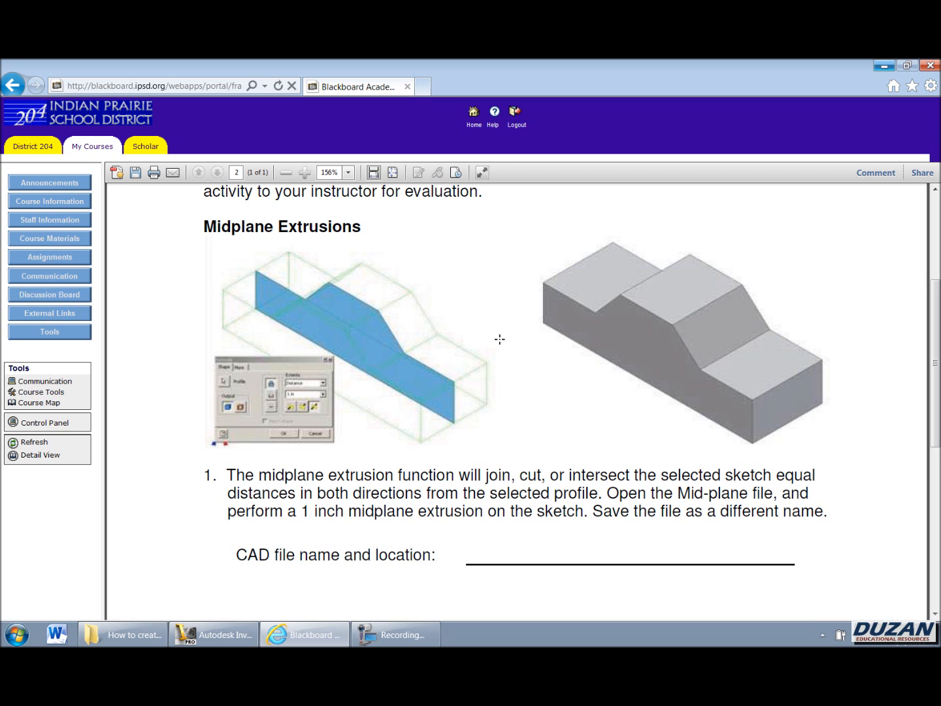
{"action": "left_click", "coordinate": [215, 634]}
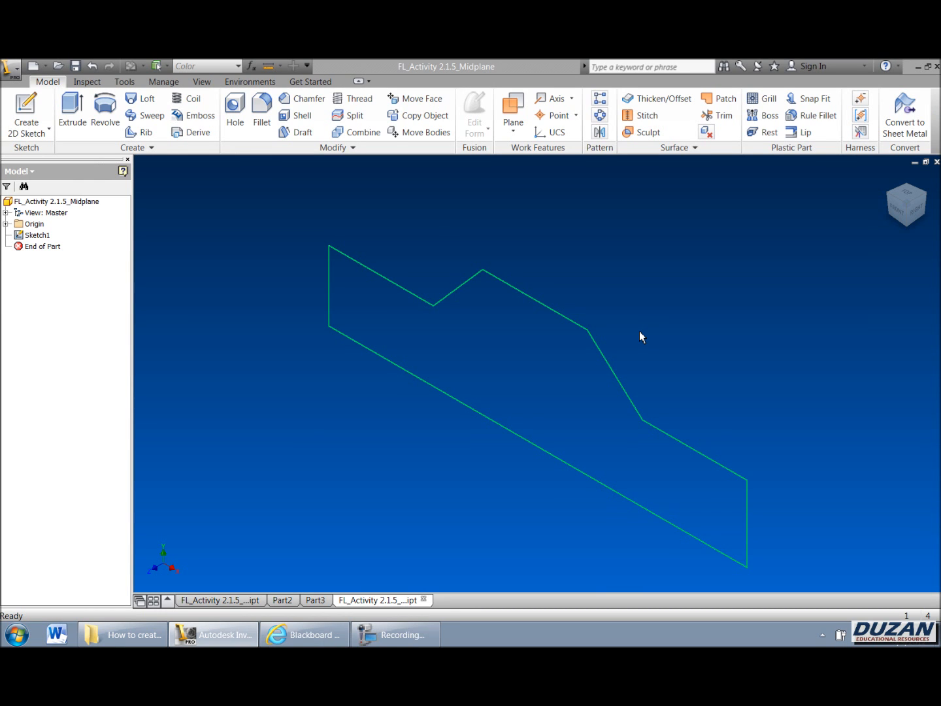
{"action": "left_click", "coordinate": [72, 111]}
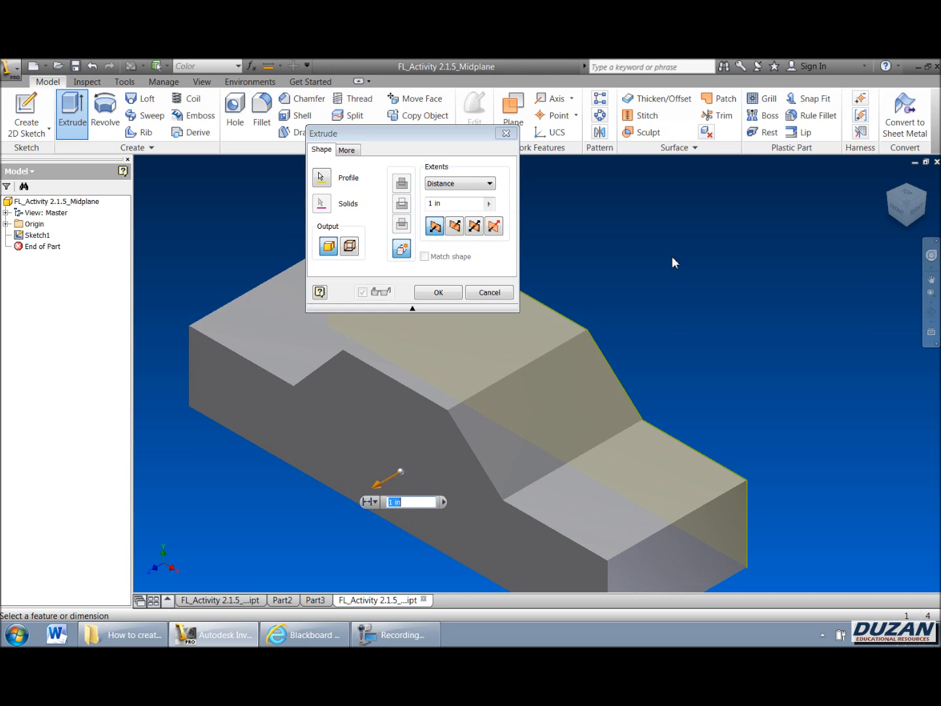
{"action": "left_click", "coordinate": [456, 226]}
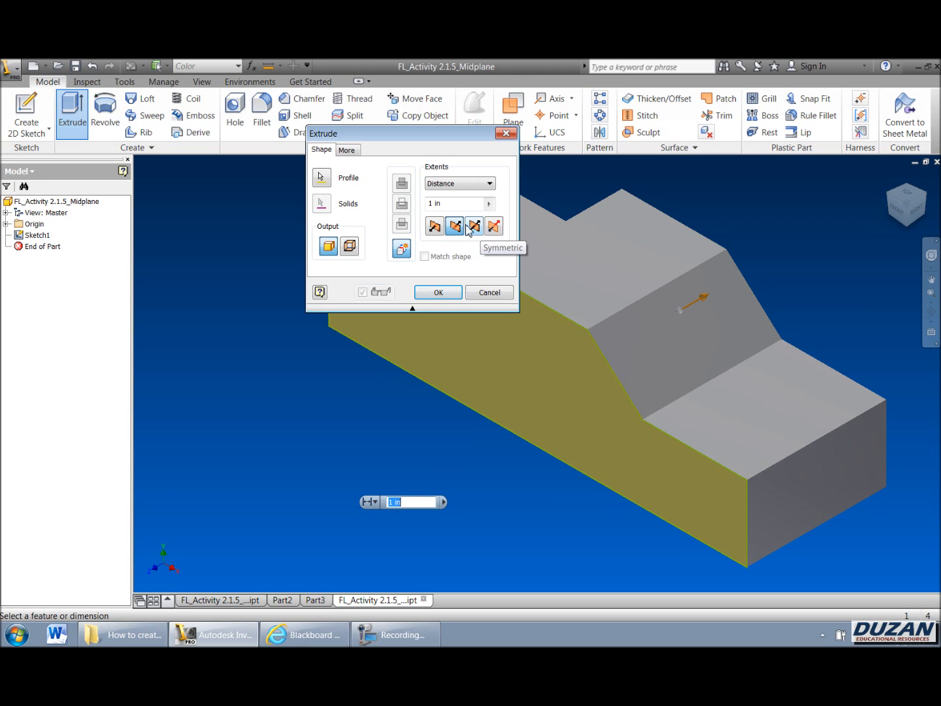
{"action": "left_click", "coordinate": [475, 227]}
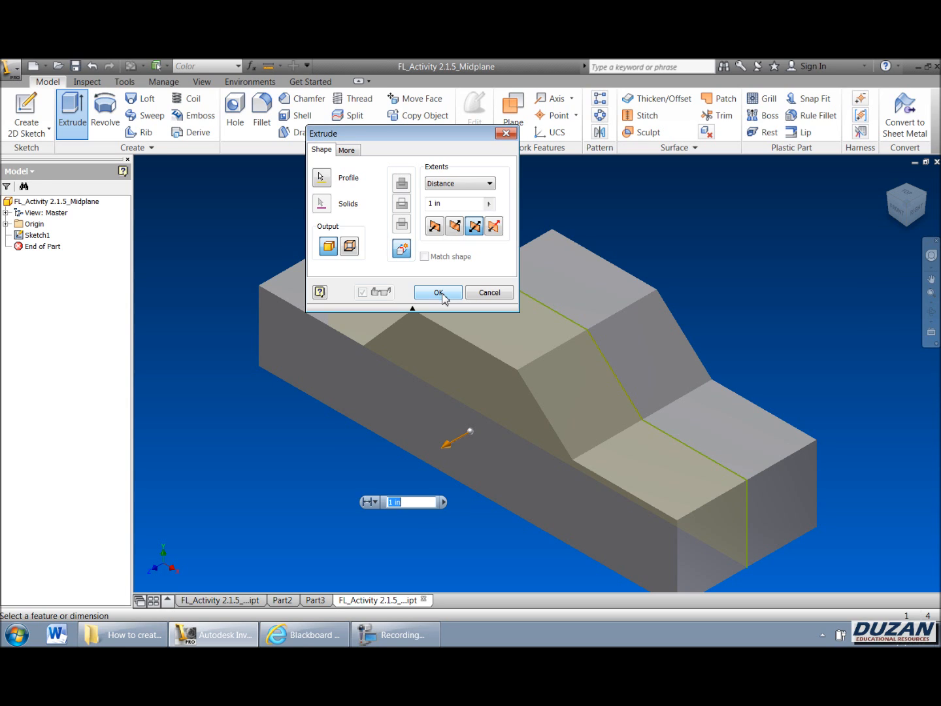
{"action": "left_click", "coordinate": [438, 293]}
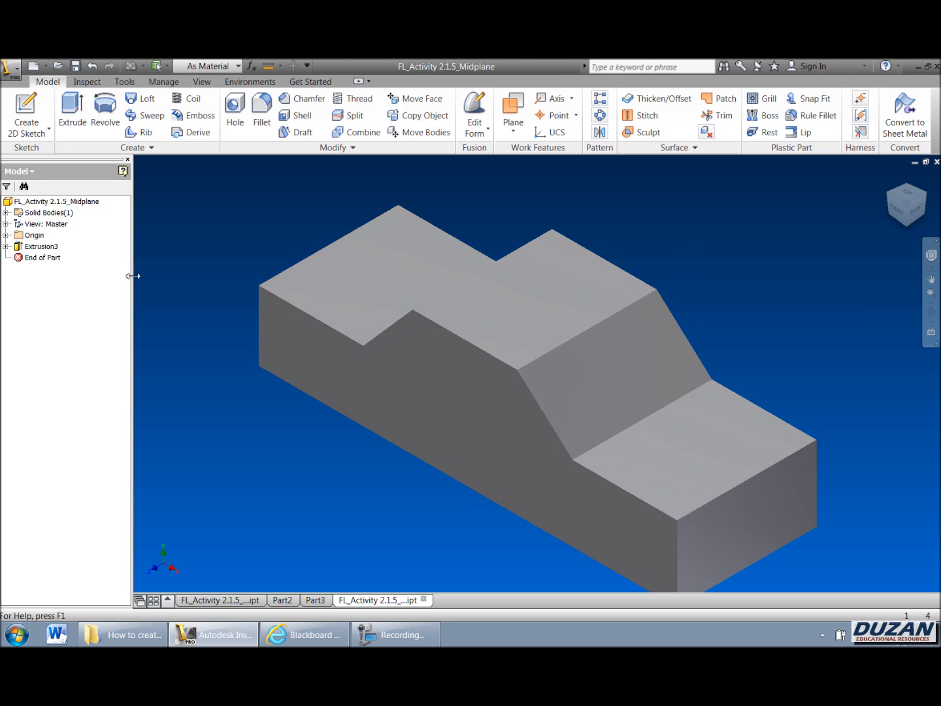
Step: Expand the part's origin geometry and make the XY Plane visible
{"action": "left_click", "coordinate": [6, 236]}
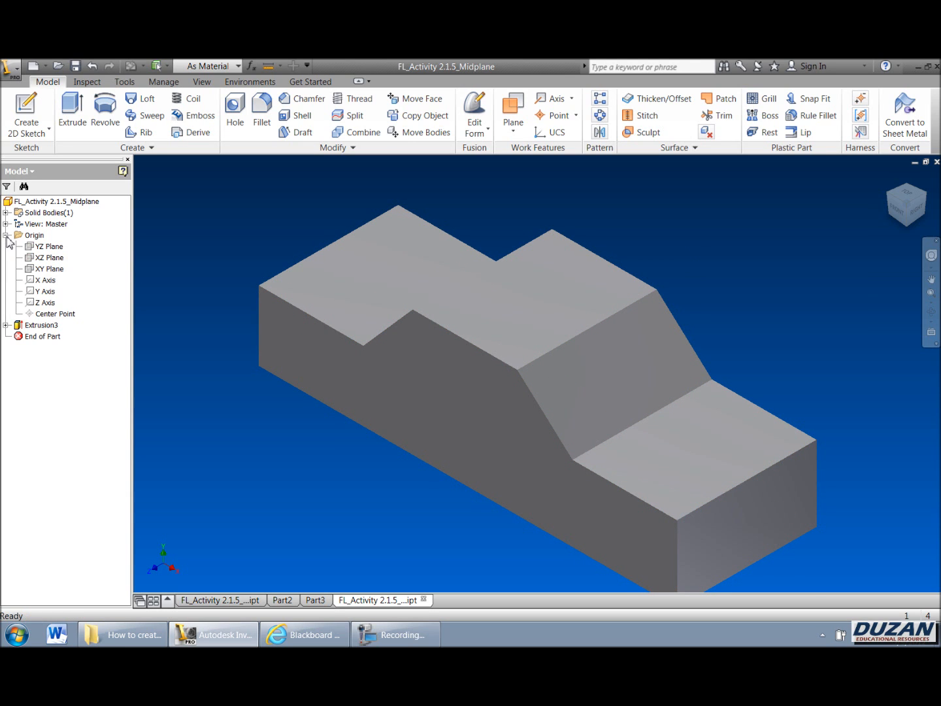
{"action": "left_click", "coordinate": [51, 271]}
{"action": "right_click", "coordinate": [51, 273]}
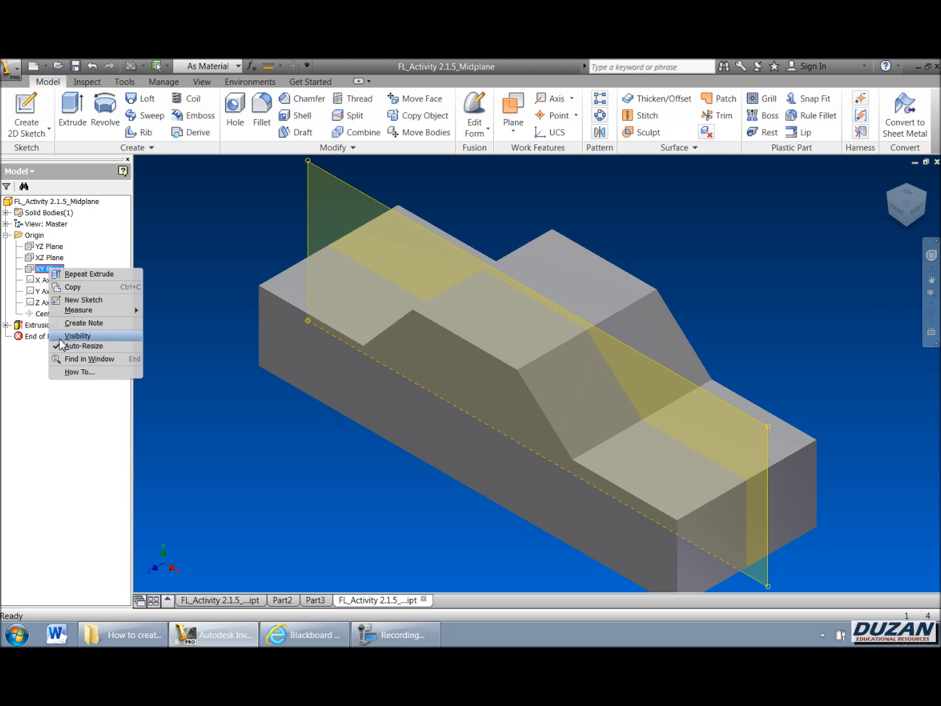
{"action": "left_click", "coordinate": [73, 336]}
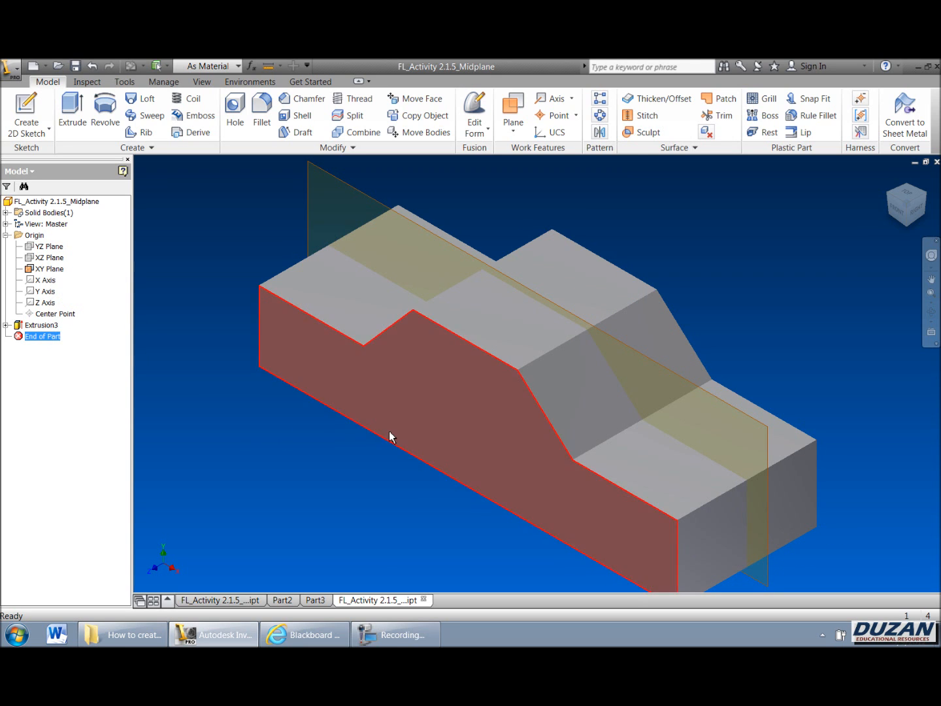
Step: Start a 2D sketch on the visible XY Plane and slice the graphics at the sketch plane
{"action": "scroll", "coordinate": [390, 434], "scroll_direction": "up", "scroll_amount": 3}
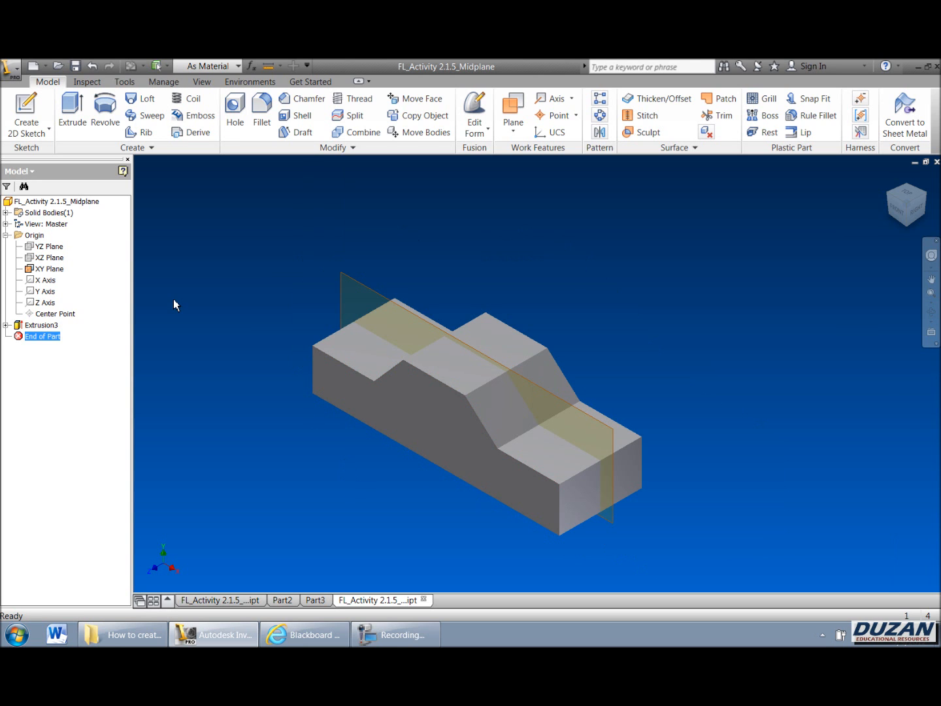
{"action": "scroll", "coordinate": [173, 301], "scroll_direction": "down", "scroll_amount": 3}
{"action": "left_click", "coordinate": [36, 112]}
{"action": "left_click", "coordinate": [513, 257]}
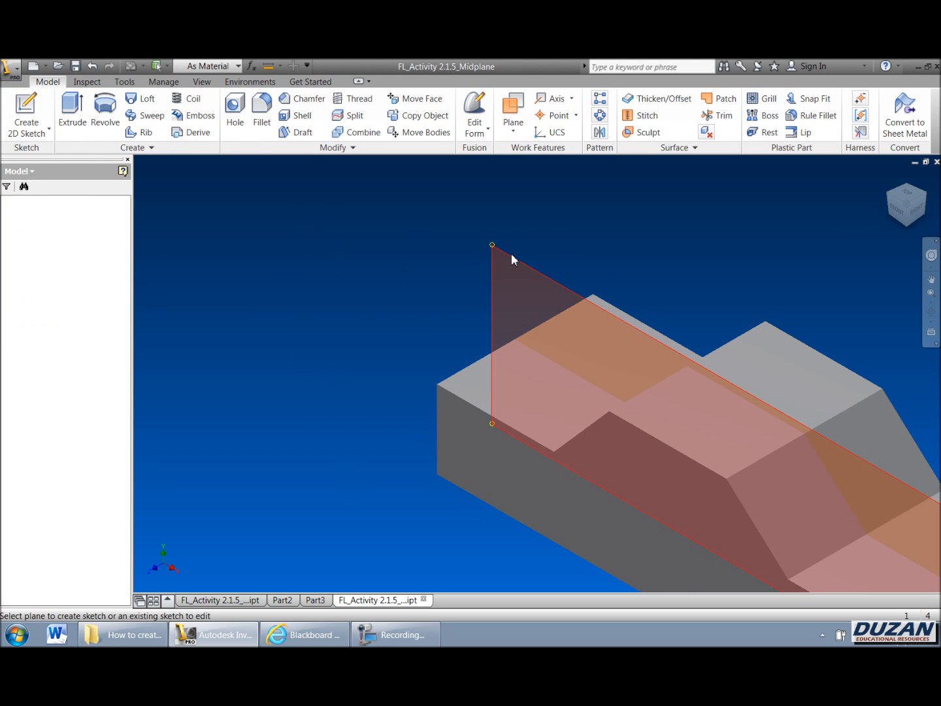
{"action": "right_click", "coordinate": [253, 302]}
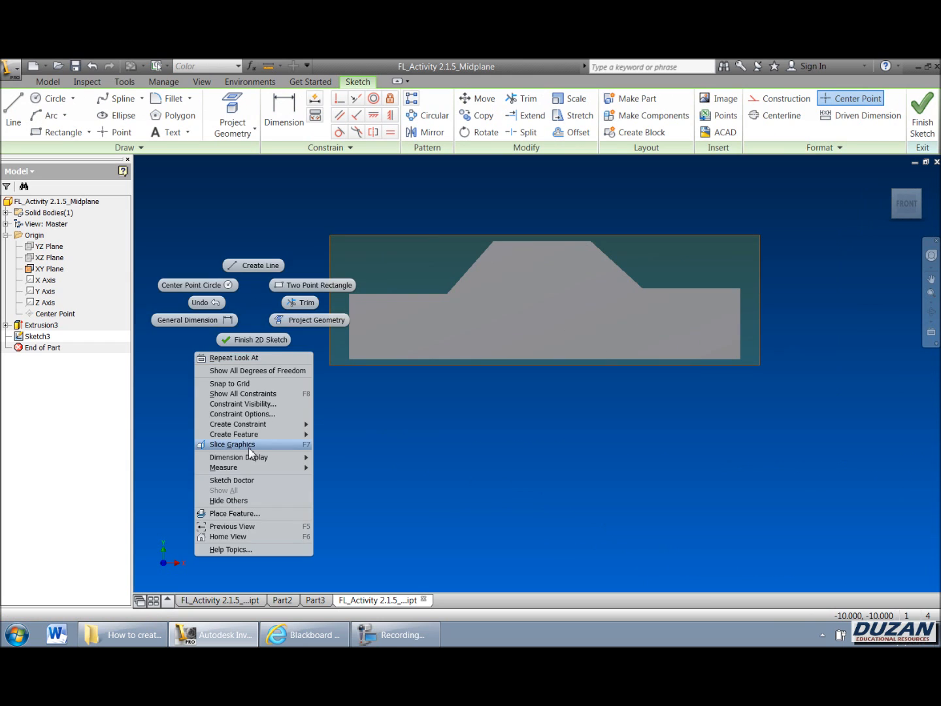
{"action": "left_click", "coordinate": [250, 445]}
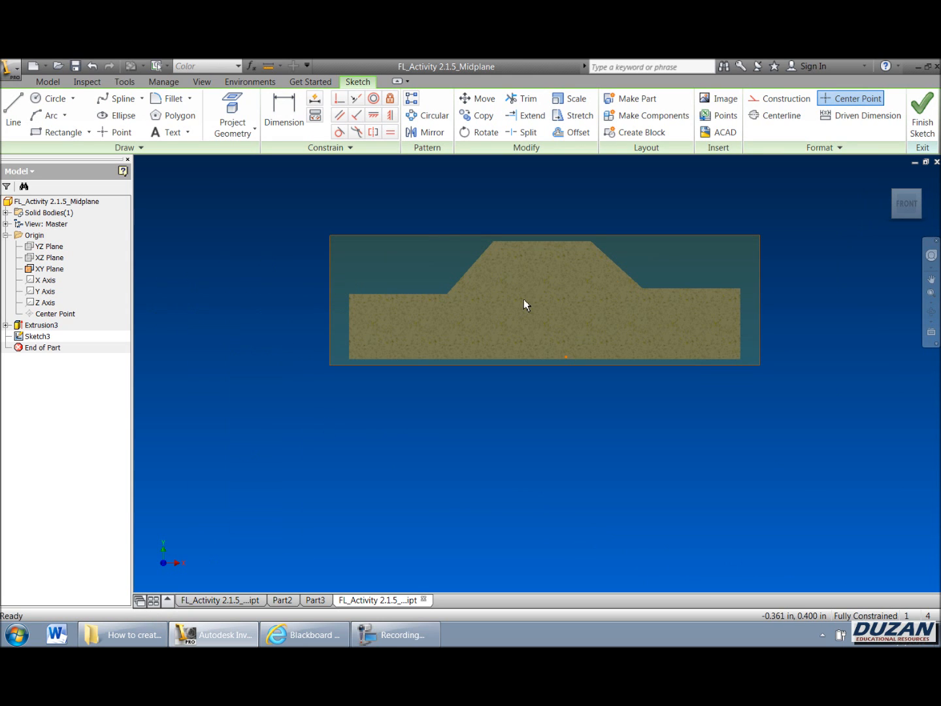
Step: Draw a circle inside the sliced section, below the raised middle portion, and finish the sketch
{"action": "key", "text": "c"}
{"action": "left_click", "coordinate": [550, 298]}
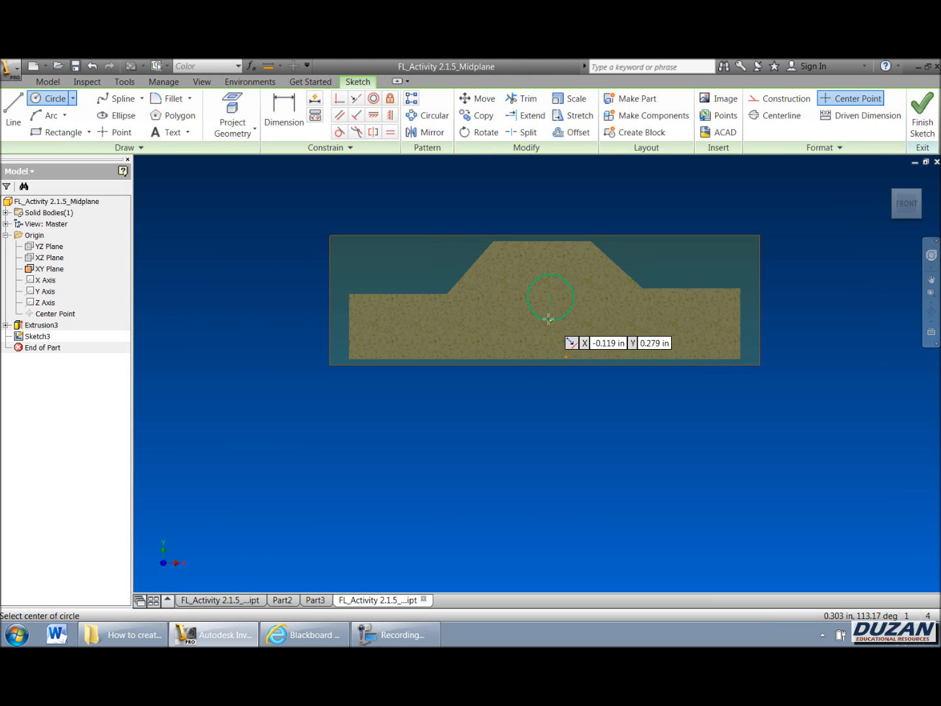
{"action": "right_click", "coordinate": [486, 277]}
{"action": "left_click", "coordinate": [490, 315]}
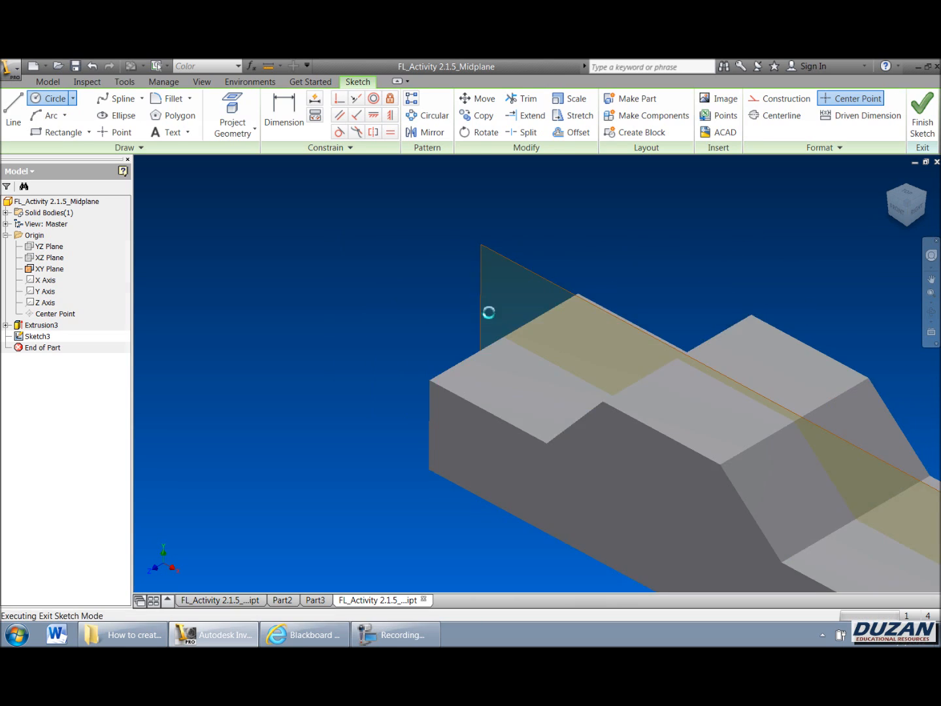
Step: Extrude the circle as a cut with the extents set to All, symmetrically in both directions through the body
{"action": "left_click", "coordinate": [72, 111]}
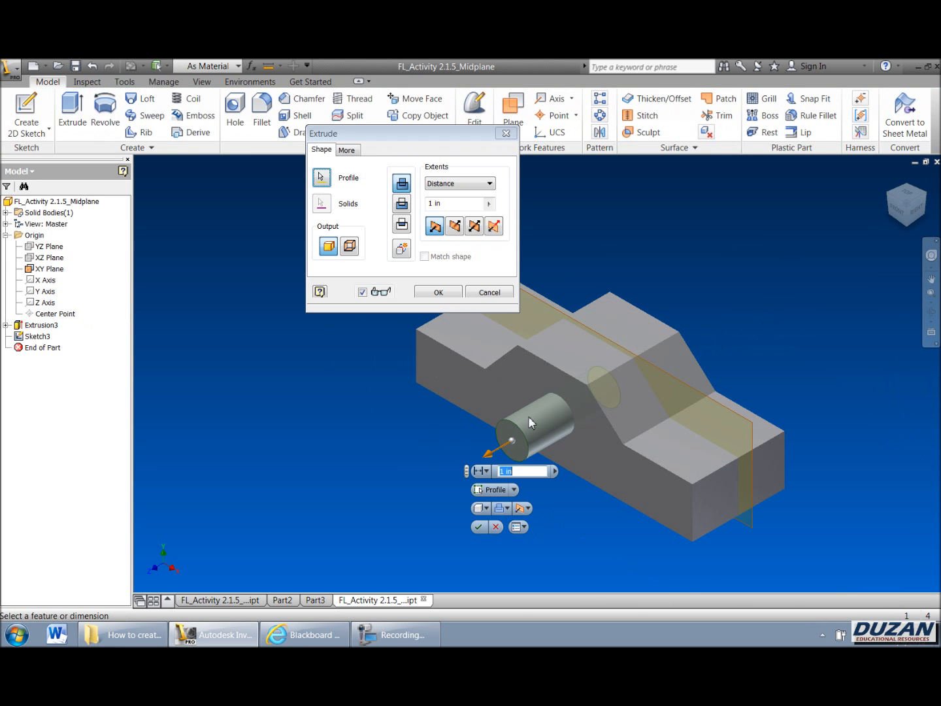
{"action": "left_click", "coordinate": [456, 227]}
{"action": "left_click", "coordinate": [457, 185]}
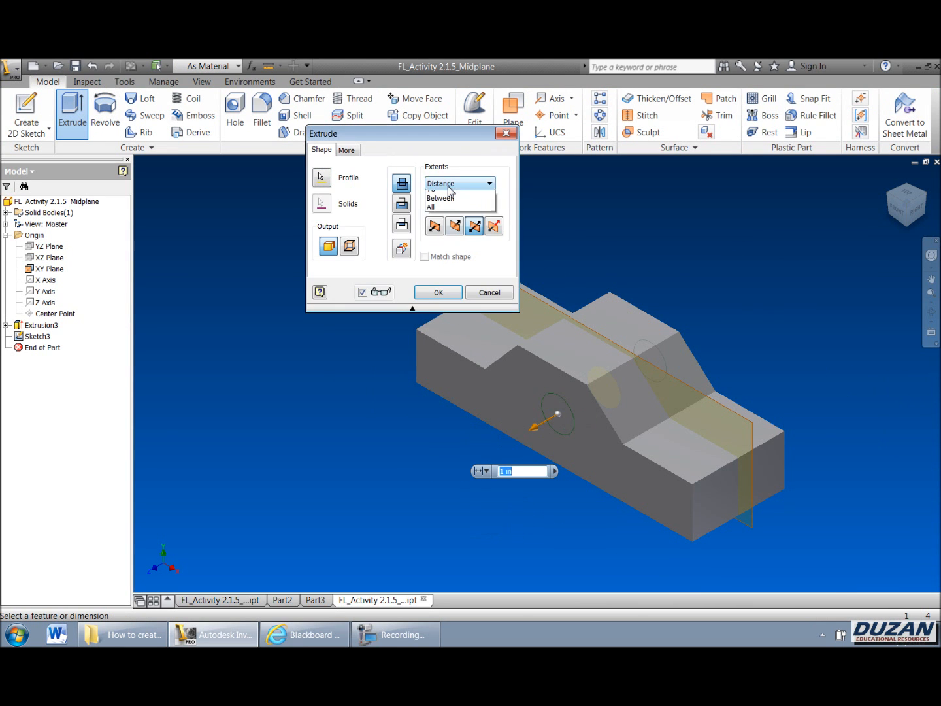
{"action": "left_click", "coordinate": [438, 232]}
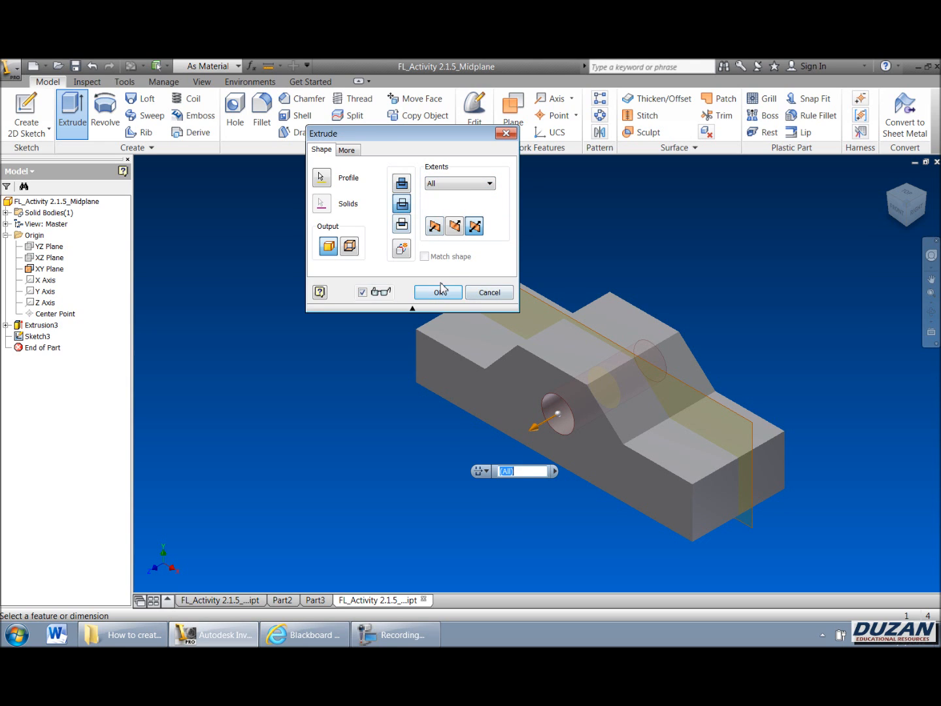
{"action": "left_click", "coordinate": [438, 293]}
Step: Orbit the part to inspect the through hole from the front, and undo the circular cut
{"action": "left_click", "coordinate": [931, 312]}
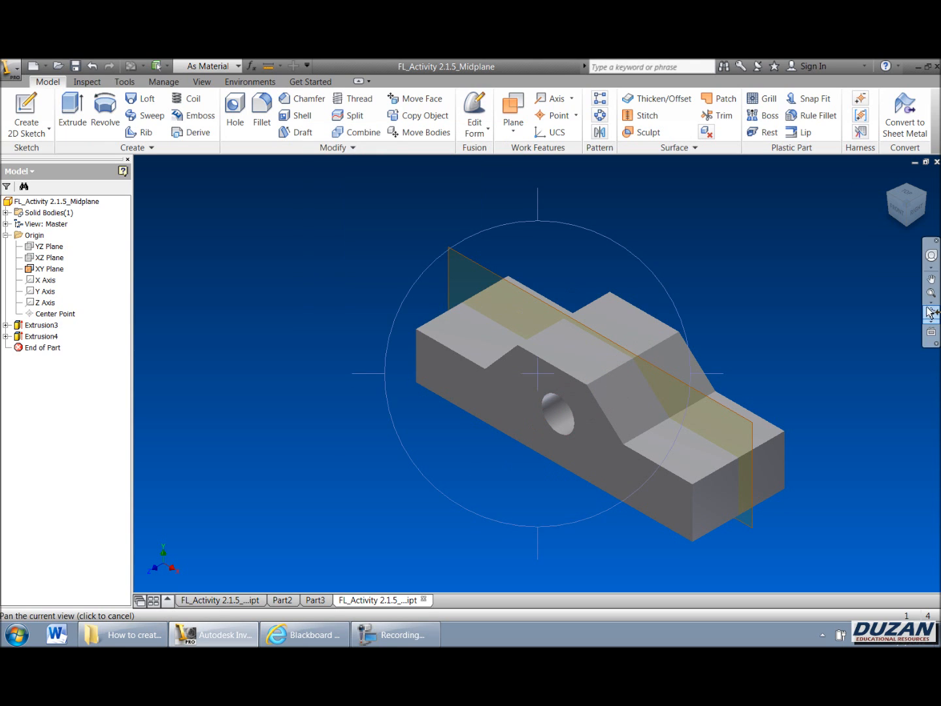
{"action": "left_click_drag", "start_coordinate": [653, 405], "coordinate": [603, 341]}
{"action": "right_click", "coordinate": [604, 340]}
{"action": "left_click", "coordinate": [614, 347]}
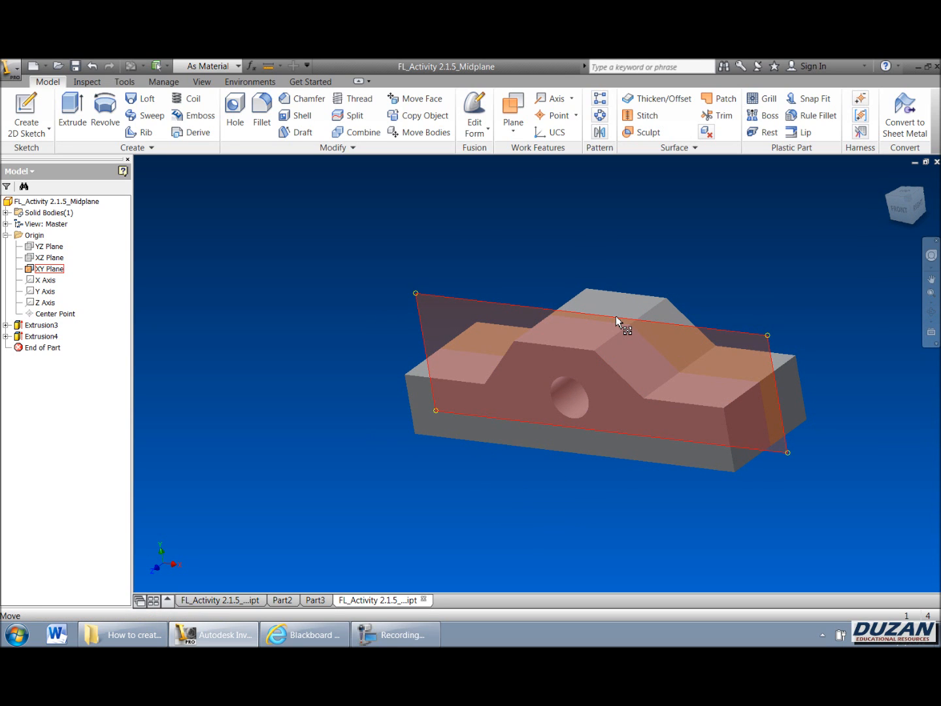
{"action": "left_click", "coordinate": [615, 318]}
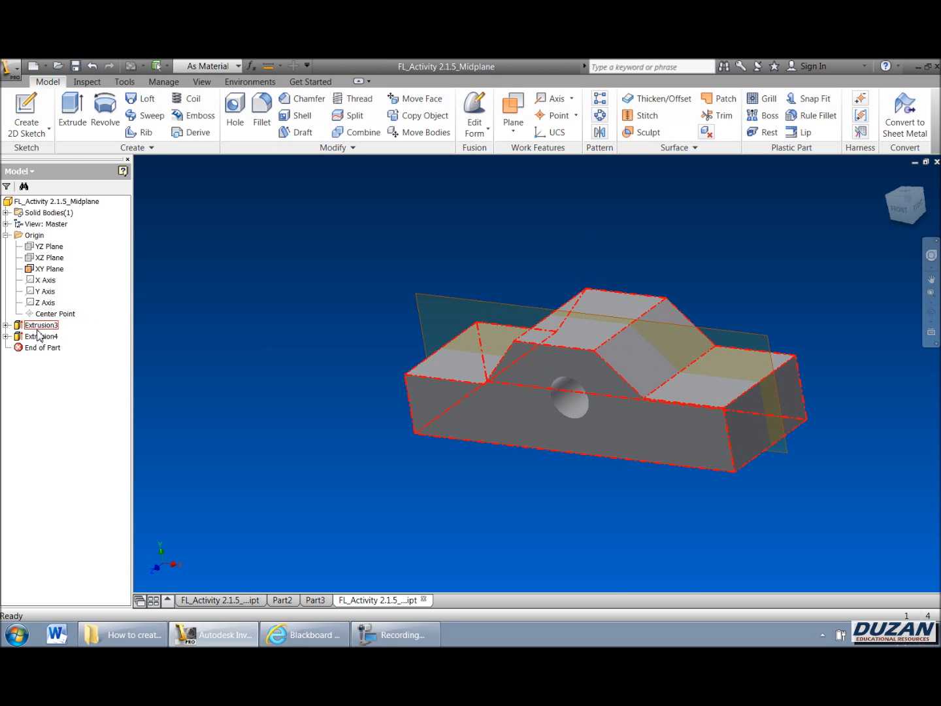
{"action": "left_click", "coordinate": [93, 67]}
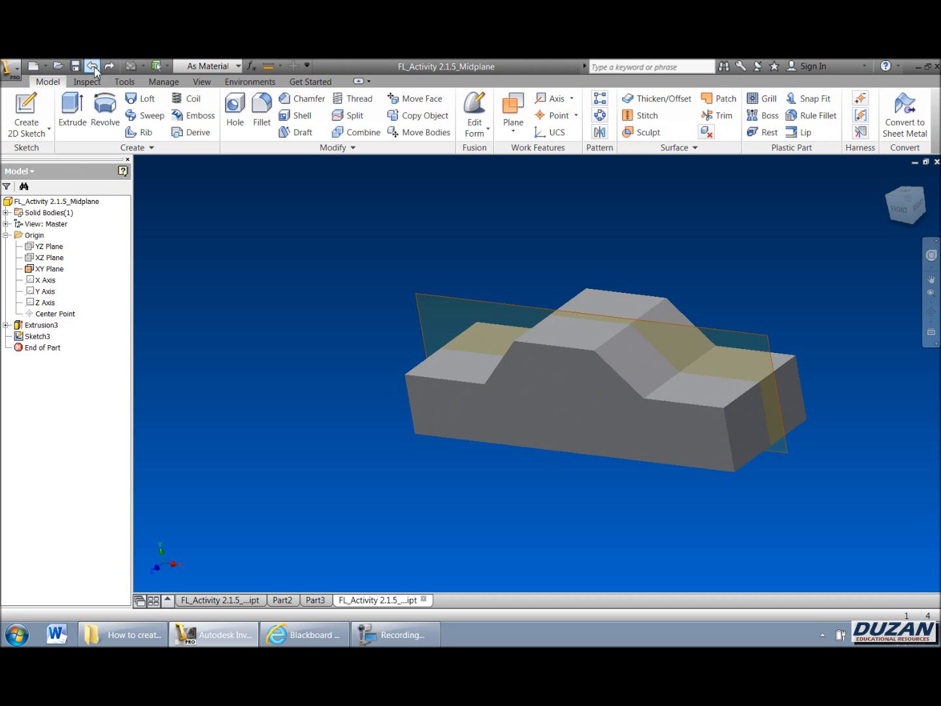
Step: Edit the base extrusion so the body extends only to the front side of the XY Plane
{"action": "right_click", "coordinate": [40, 329]}
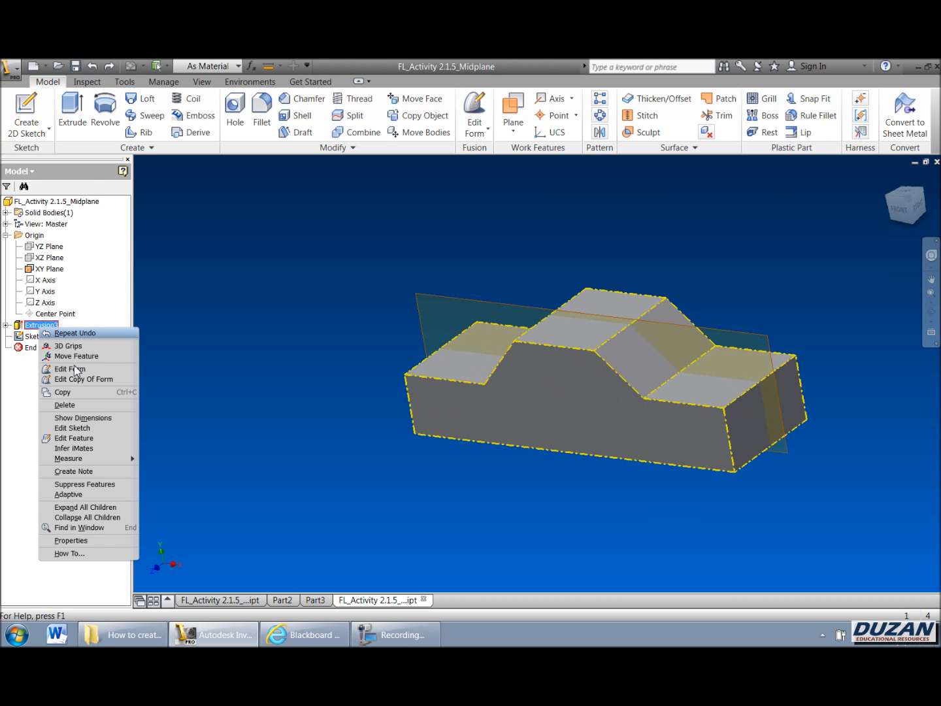
{"action": "left_click", "coordinate": [79, 438]}
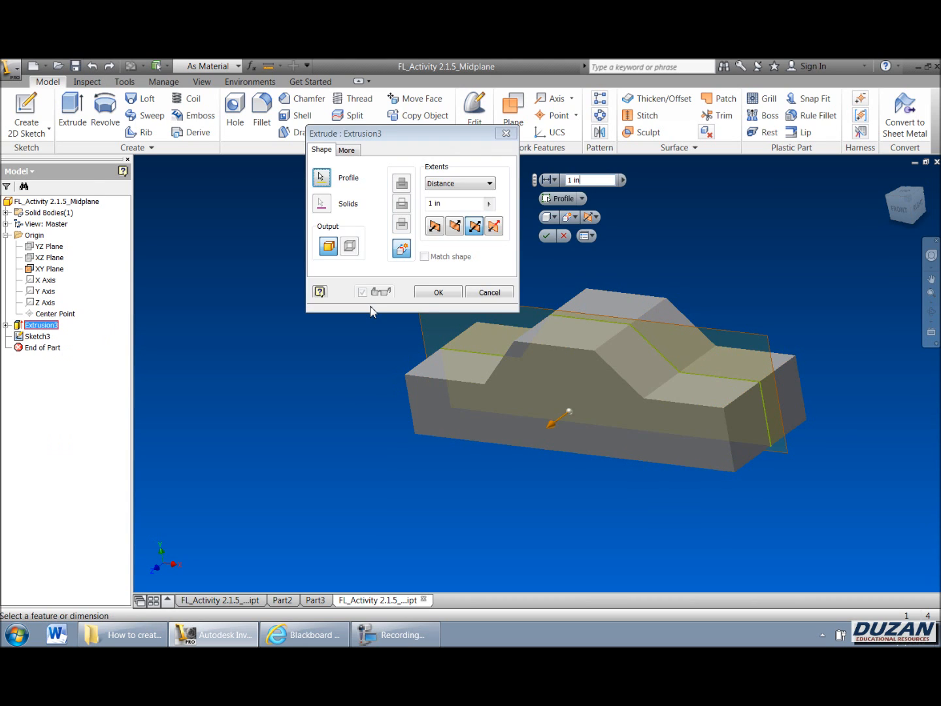
{"action": "left_click", "coordinate": [439, 292]}
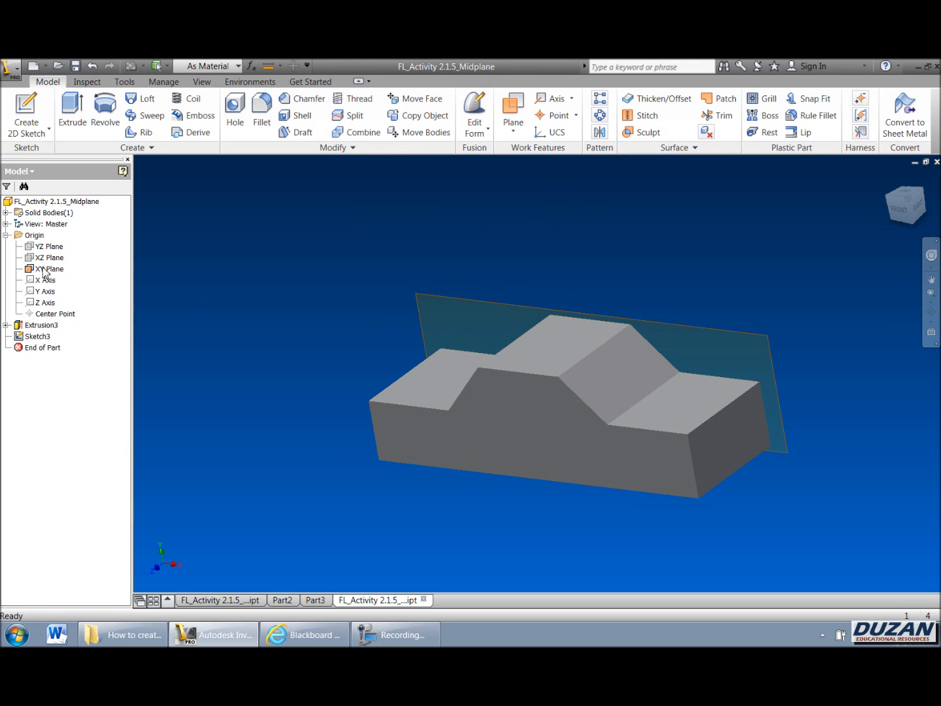
Step: Create a work plane midway between the body's parallel front and back profile faces
{"action": "left_click", "coordinate": [931, 312]}
{"action": "mouse_move", "coordinate": [574, 414]}
{"action": "left_mouse_down"}
{"action": "mouse_move", "coordinate": [471, 392]}
{"action": "mouse_move", "coordinate": [421, 421]}
{"action": "mouse_move", "coordinate": [471, 389]}
{"action": "left_mouse_up"}
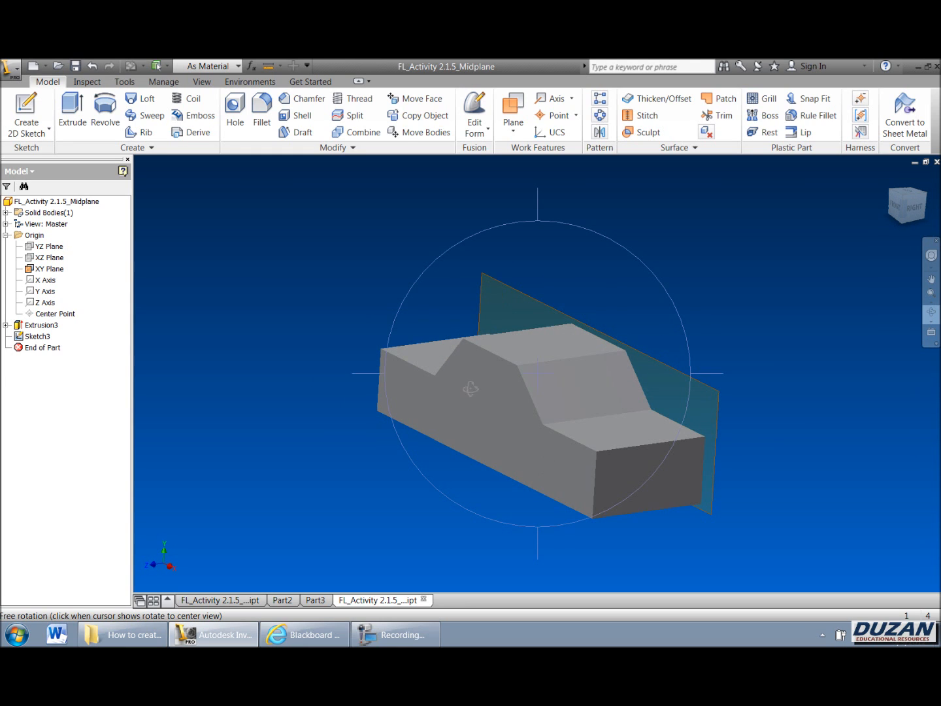
{"action": "right_click", "coordinate": [354, 332]}
{"action": "left_click", "coordinate": [376, 336]}
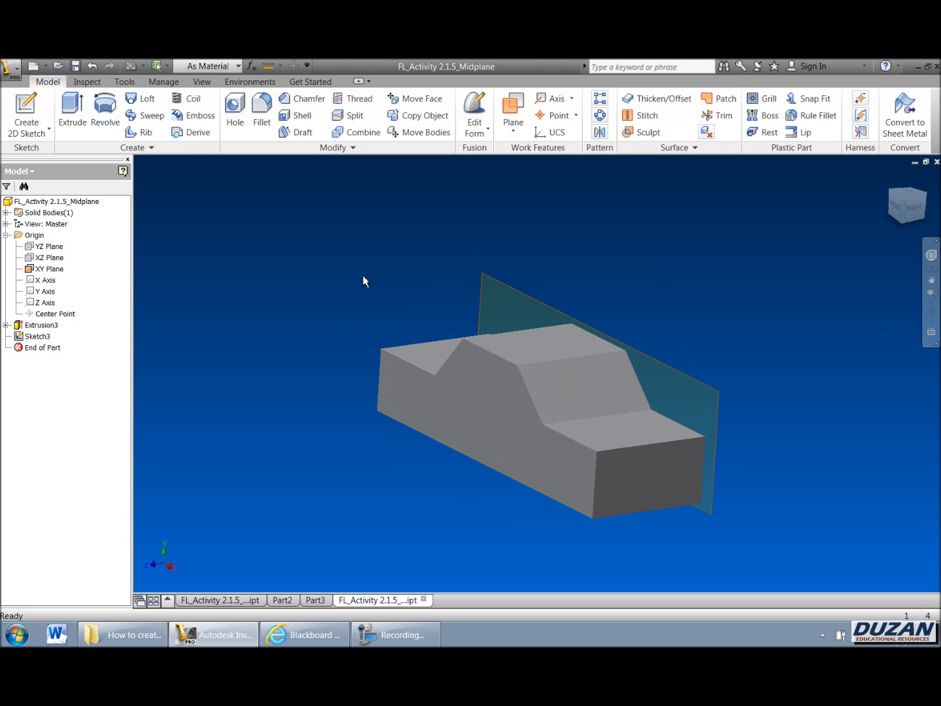
{"action": "left_click", "coordinate": [513, 111]}
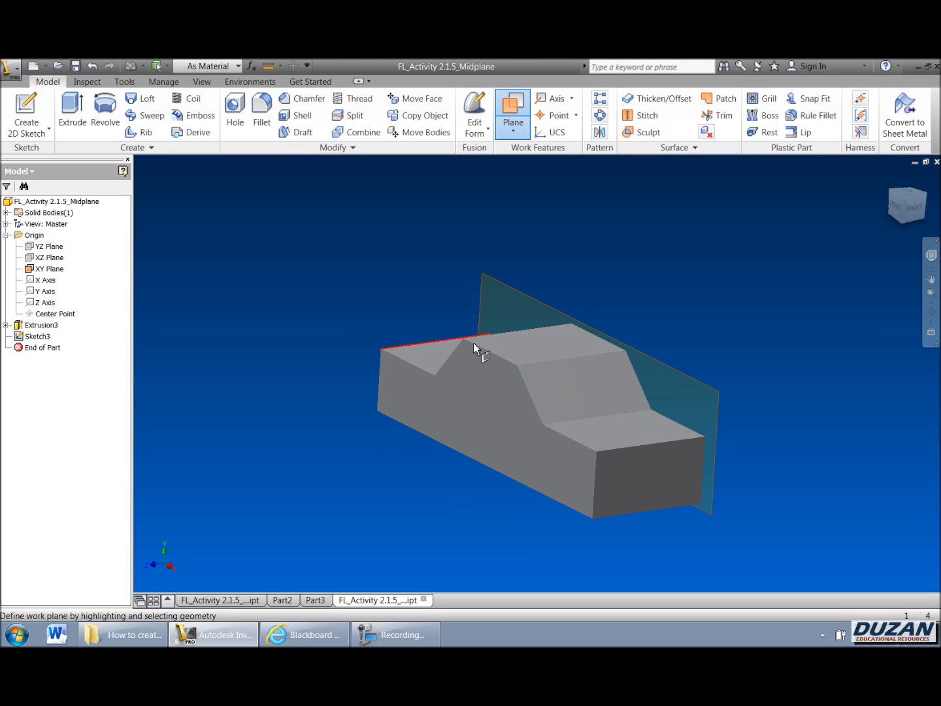
{"action": "left_click", "coordinate": [464, 392]}
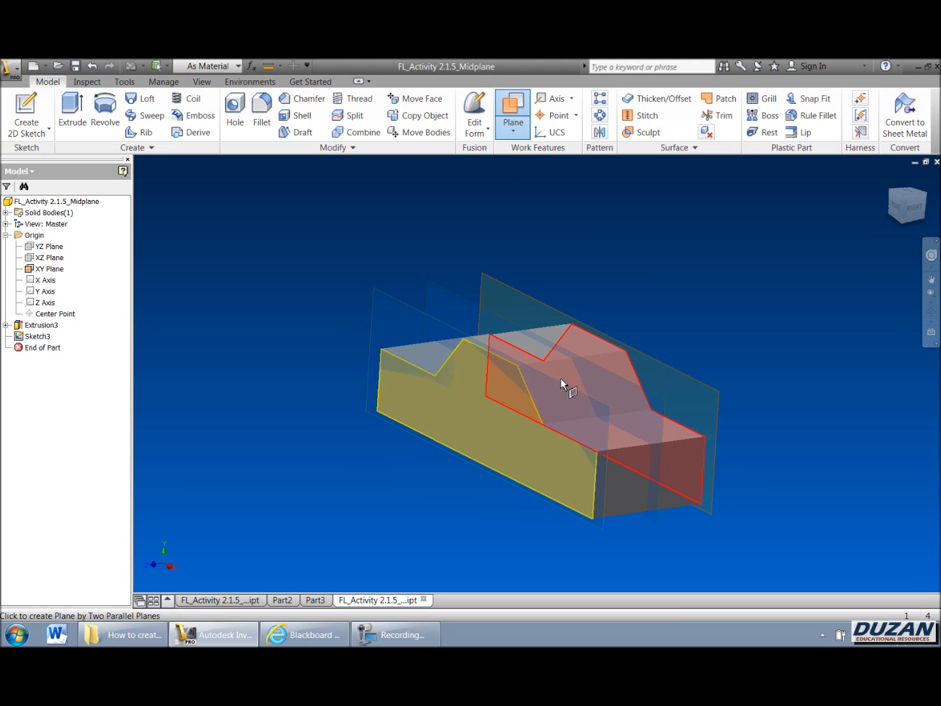
{"action": "left_click", "coordinate": [615, 348]}
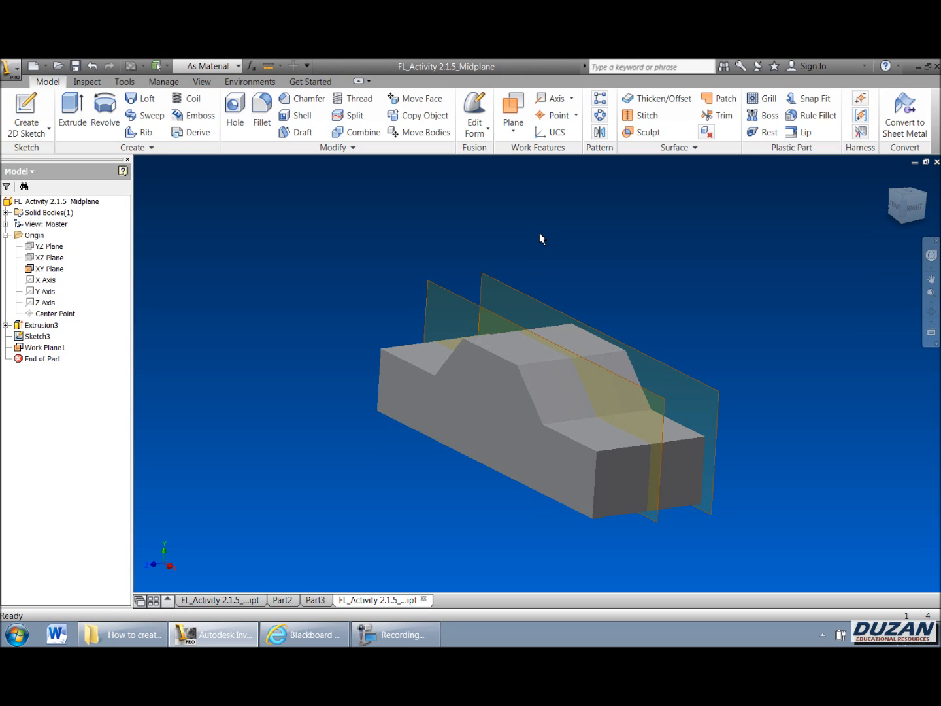
{"action": "left_click", "coordinate": [396, 640]}
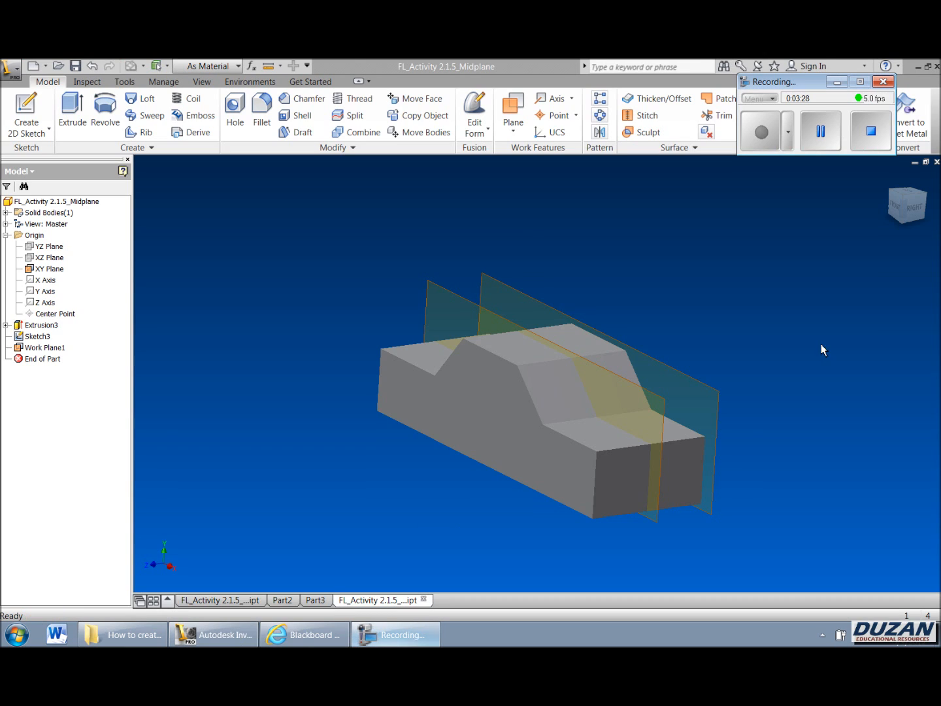